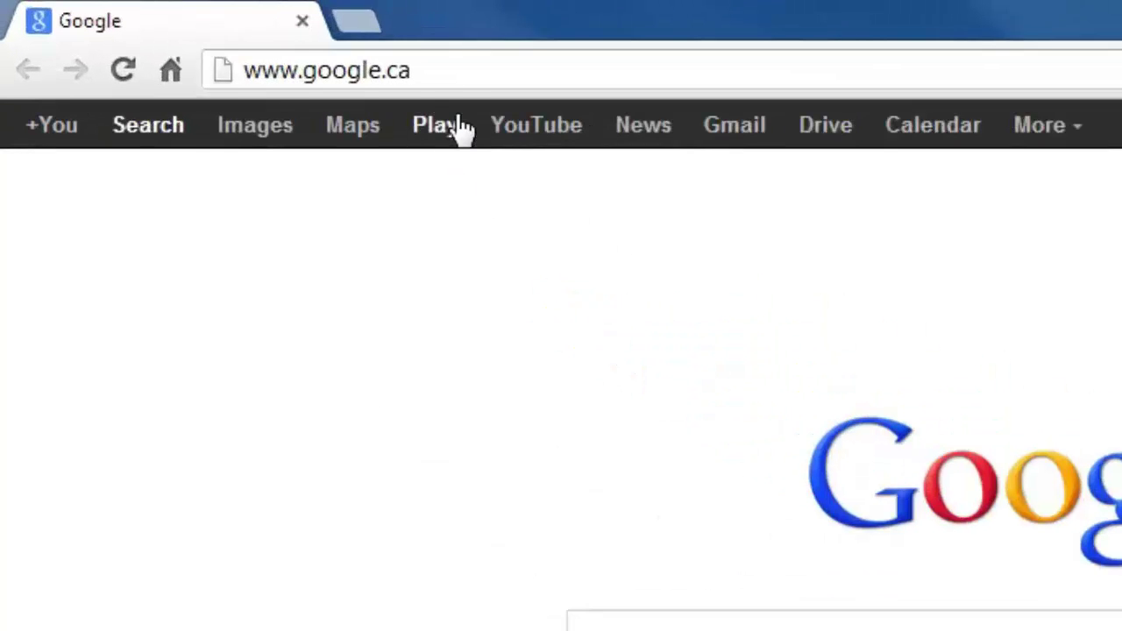
left_click(467, 68)
type("www.my")
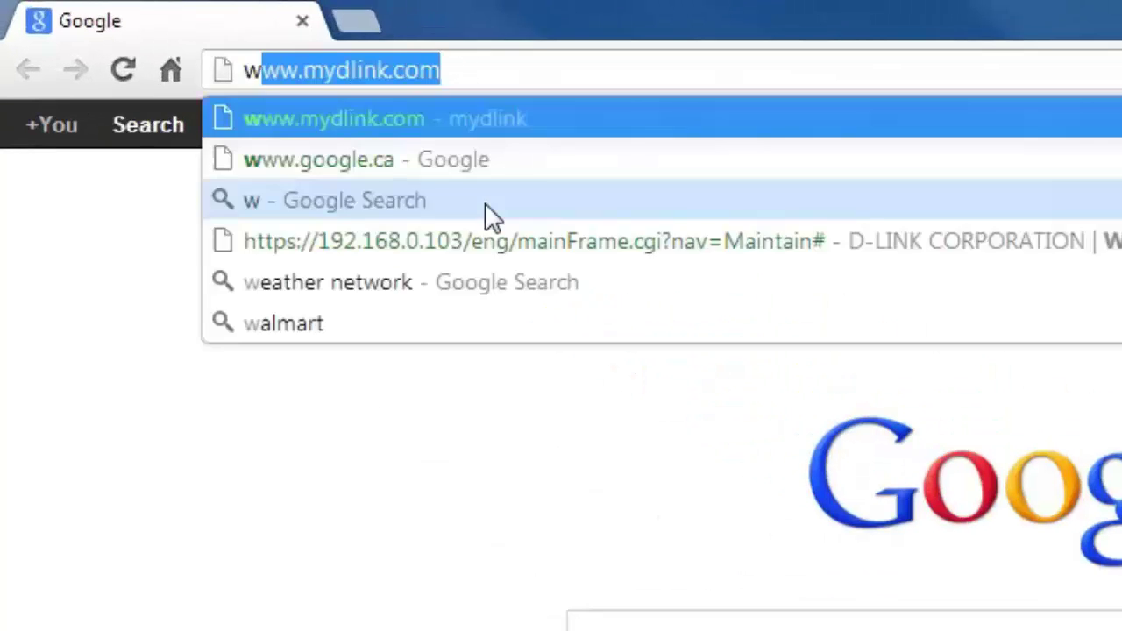
type("dlink.co")
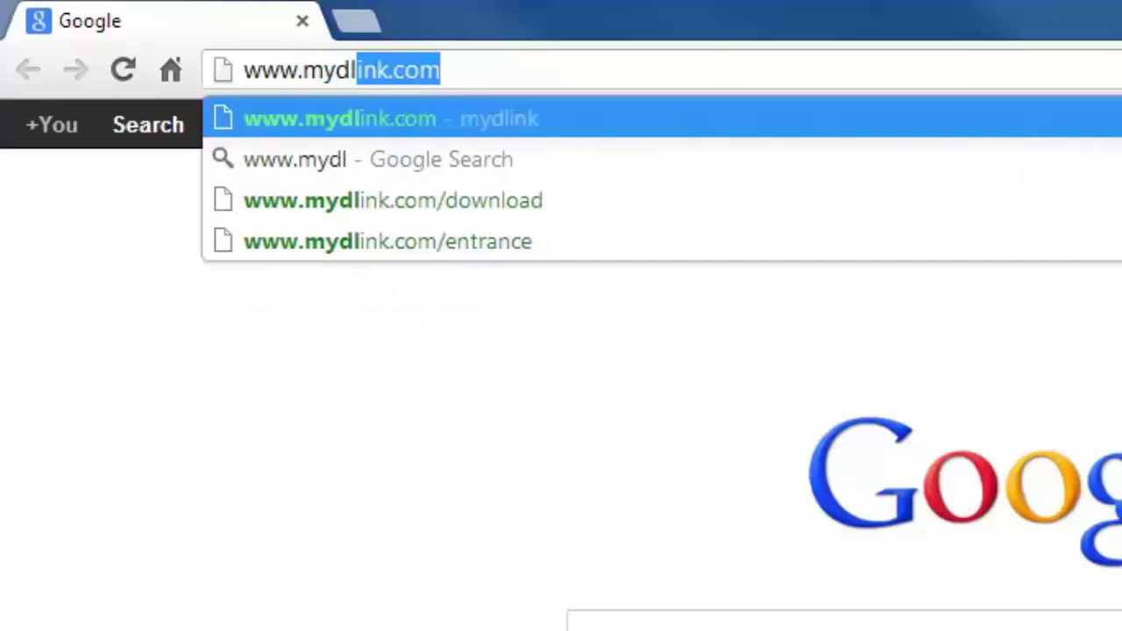
key("Return")
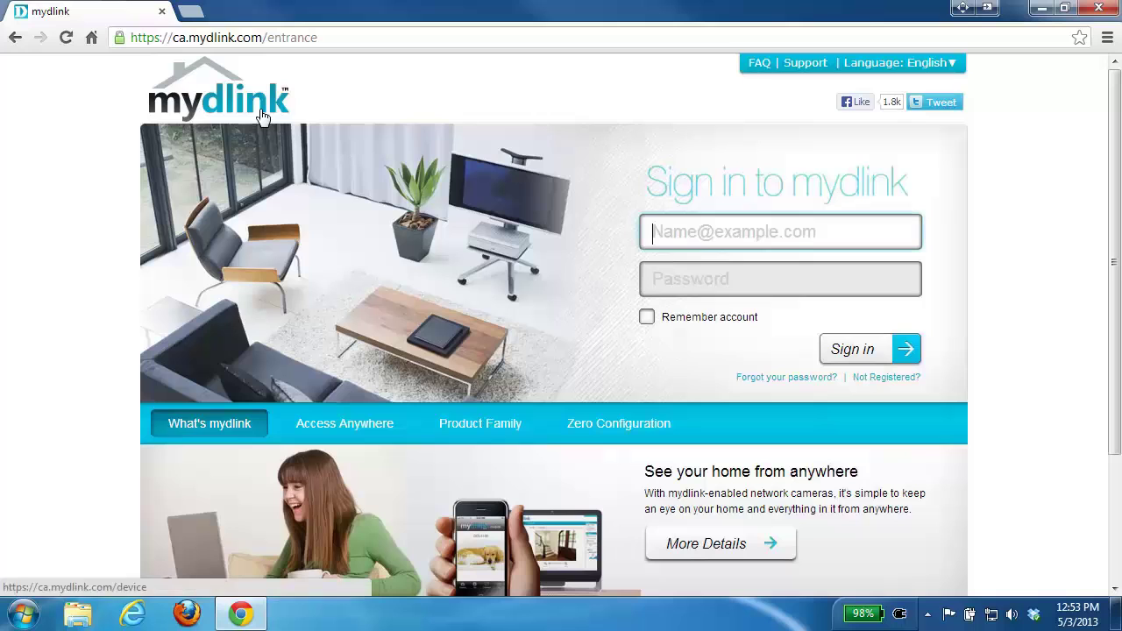
left_click(807, 67)
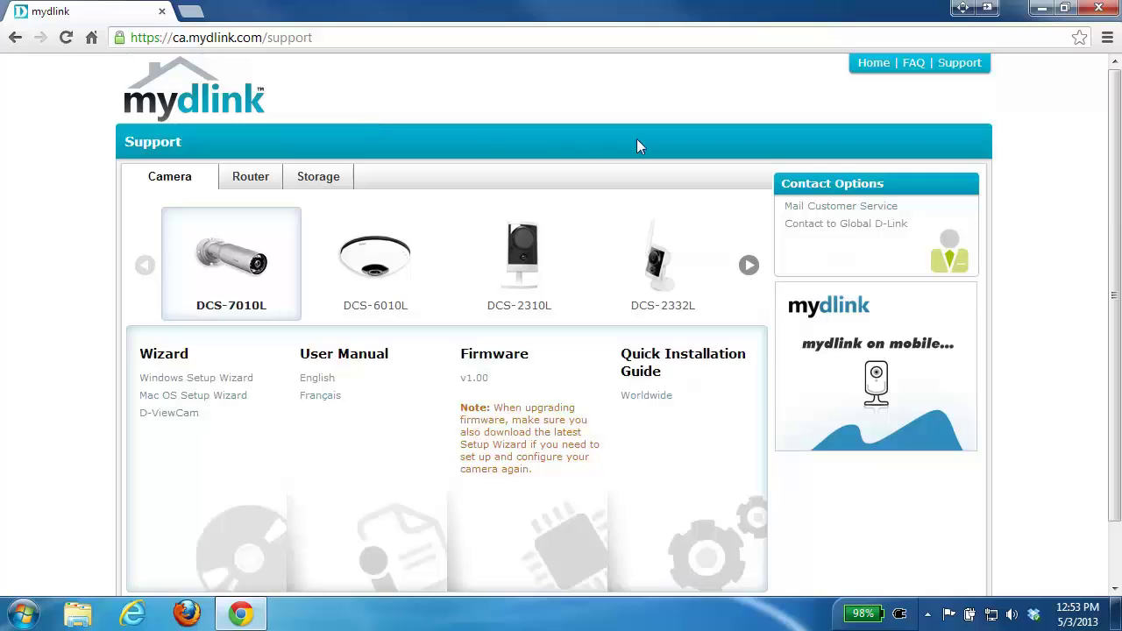
Step: Advance the model carousel to DCS-942L and download its v1.20(WW) firmware zip
left_click(748, 266)
left_click(748, 266)
left_click(749, 266)
left_click(749, 266)
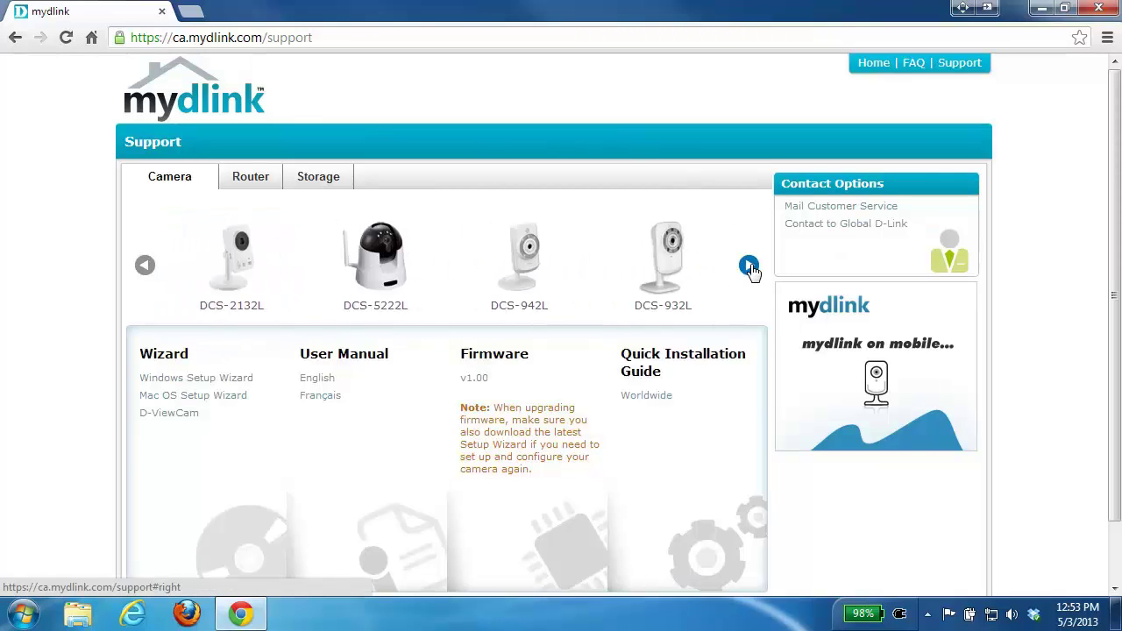
left_click(566, 286)
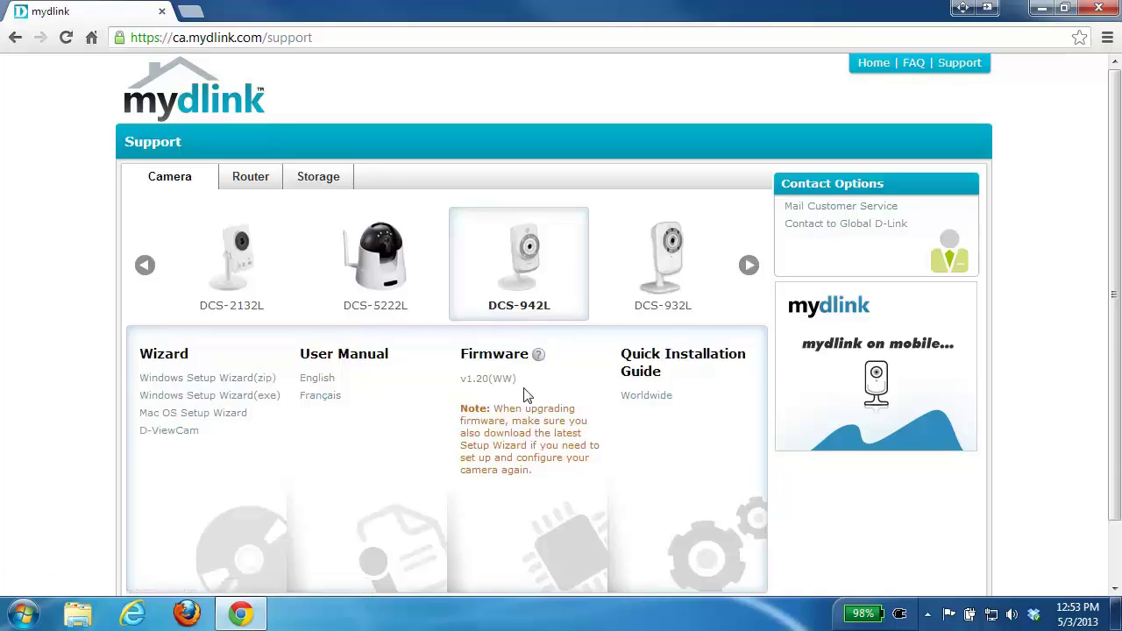
left_click(498, 385)
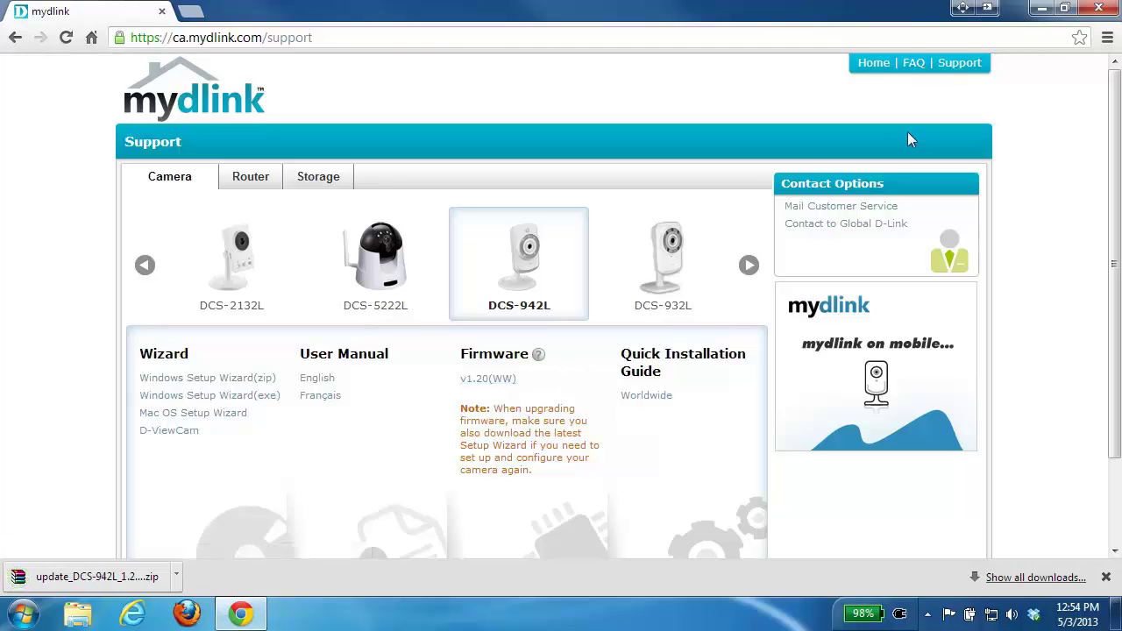
left_click(1041, 9)
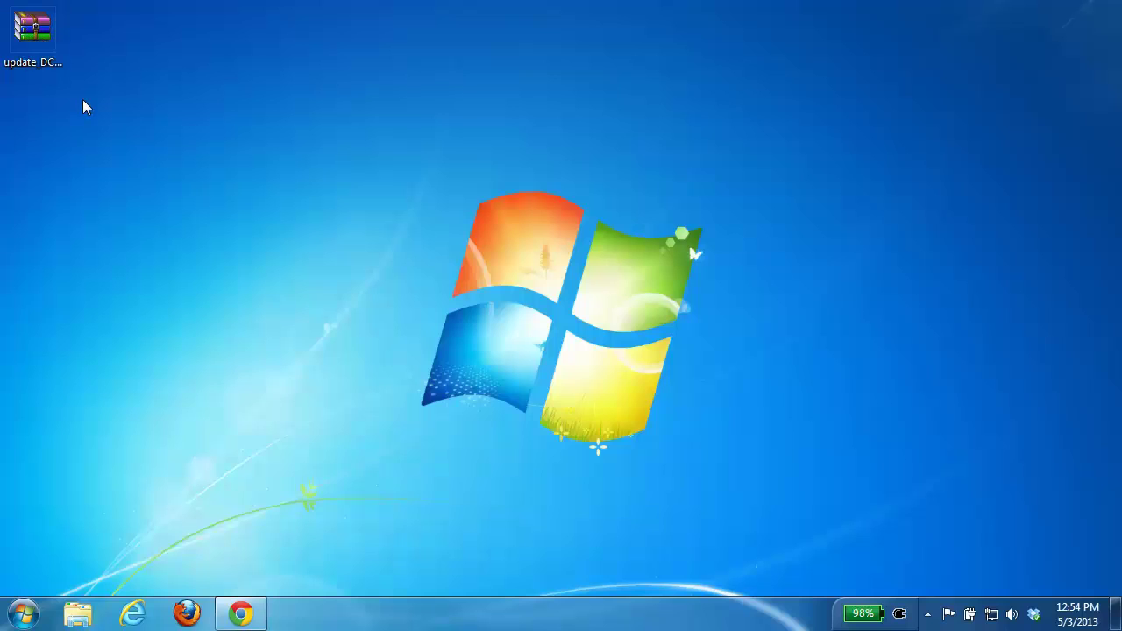
Step: Open the firmware zip in WinRAR and drag update_DCS-942L_1.20_2421_WW.bin onto the desktop
left_click(24, 39)
double_click(24, 39)
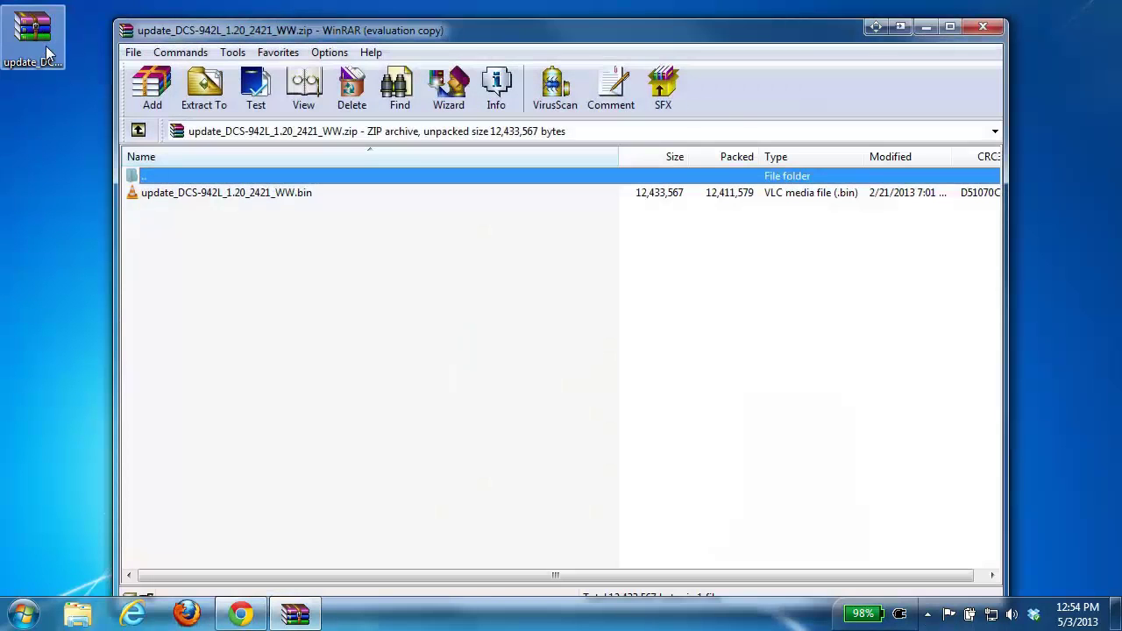
left_click(650, 328)
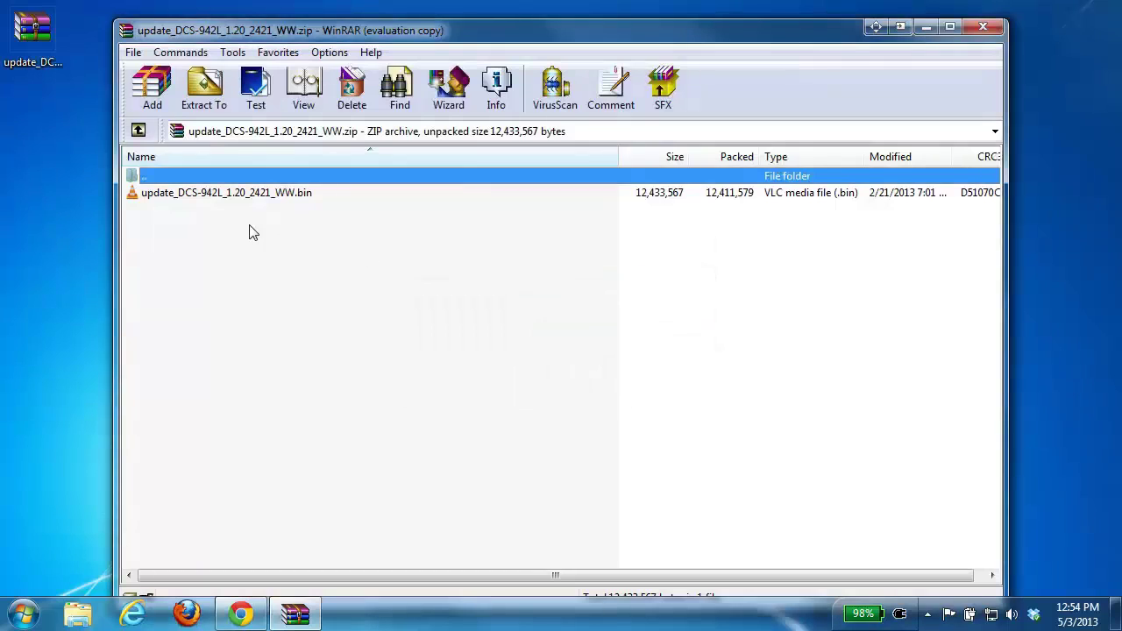
left_click(282, 200)
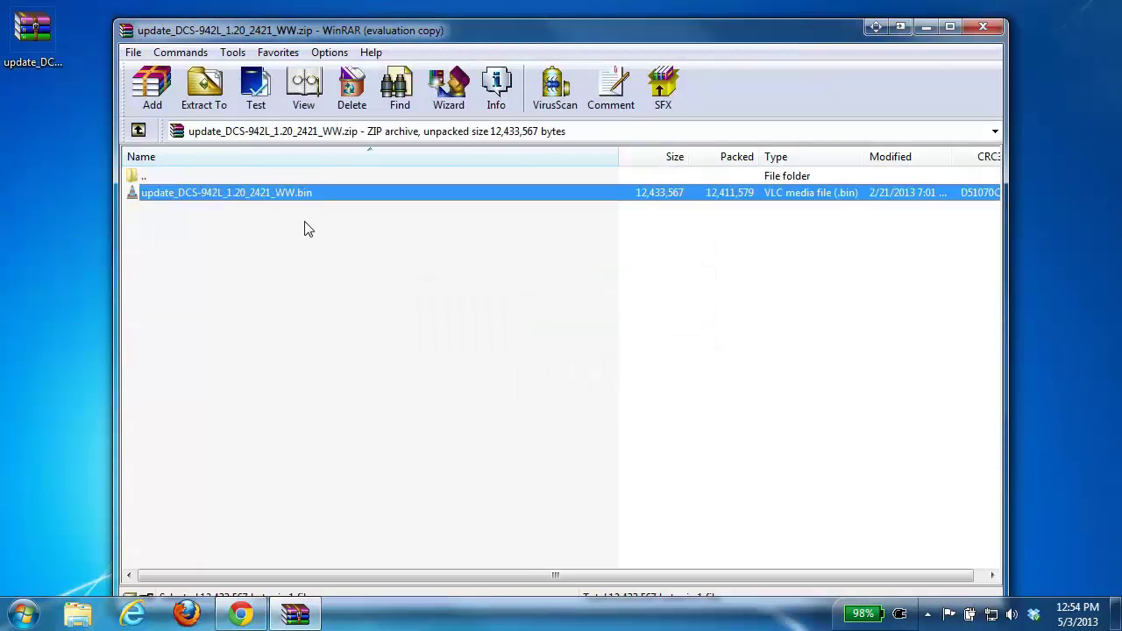
left_click(307, 228)
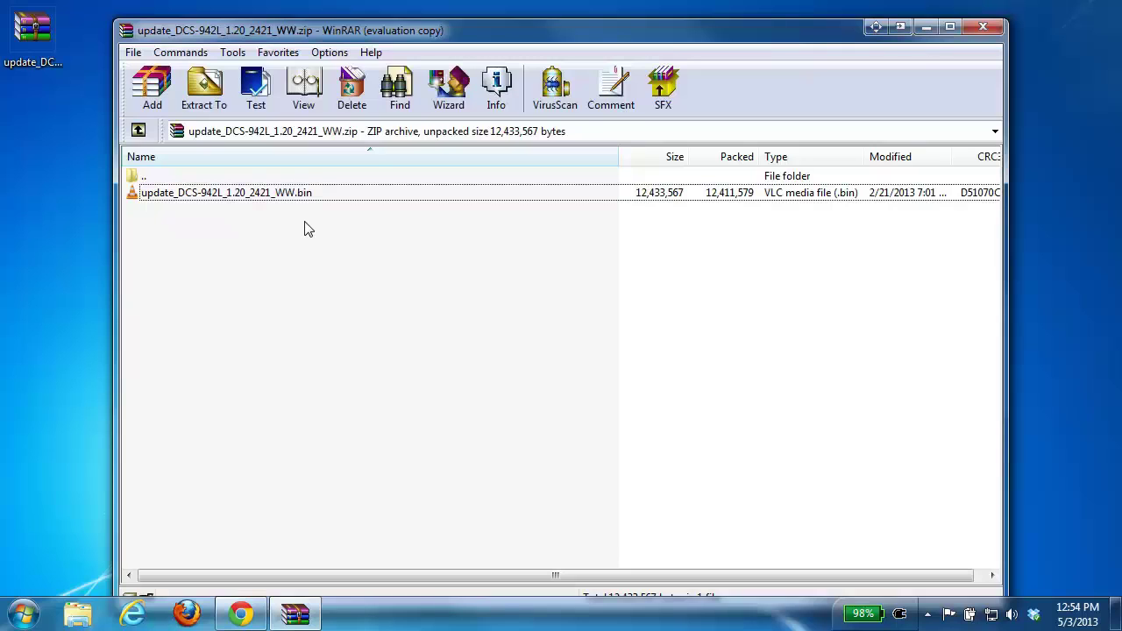
left_click_drag(257, 193, 37, 133)
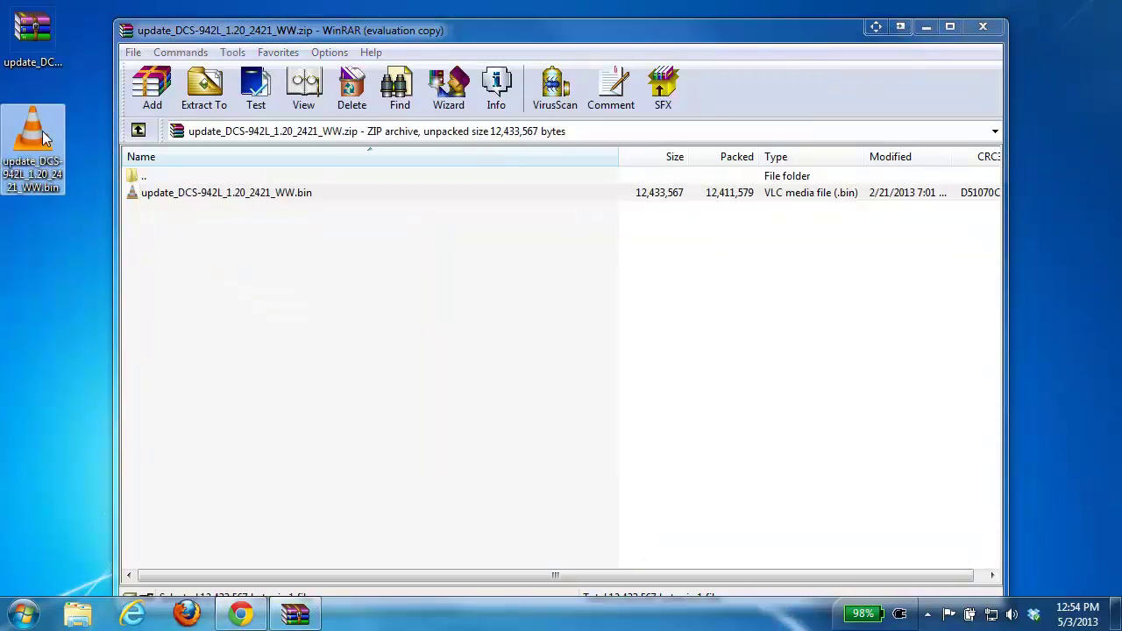
left_click(982, 27)
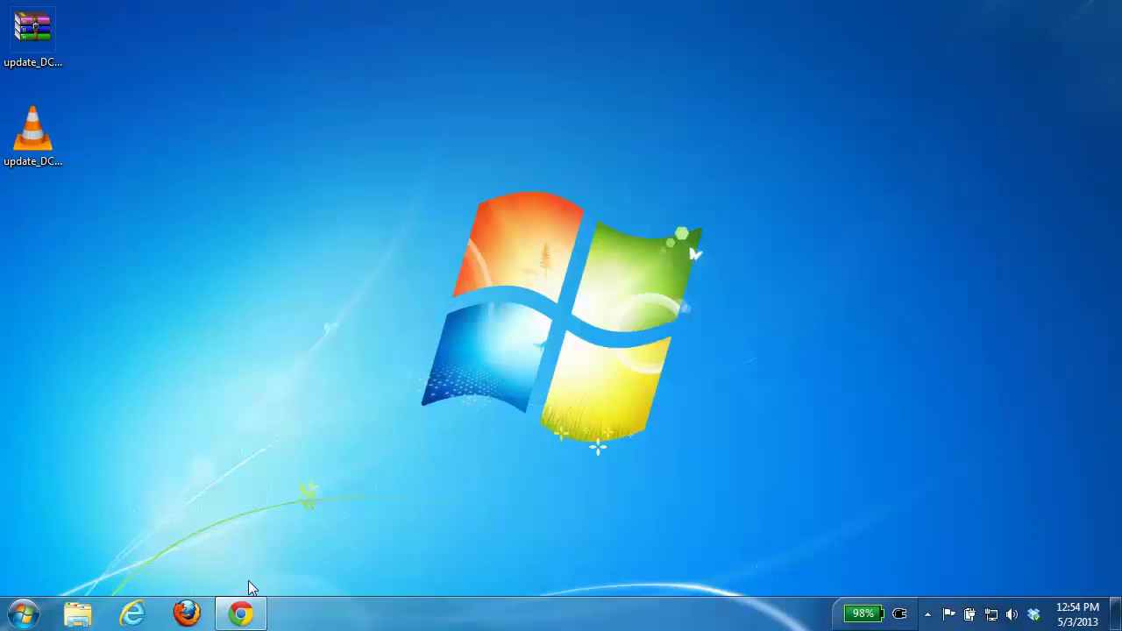
Step: Return to Chrome and sign in to mydlink with the account e-mail and password
left_click(245, 618)
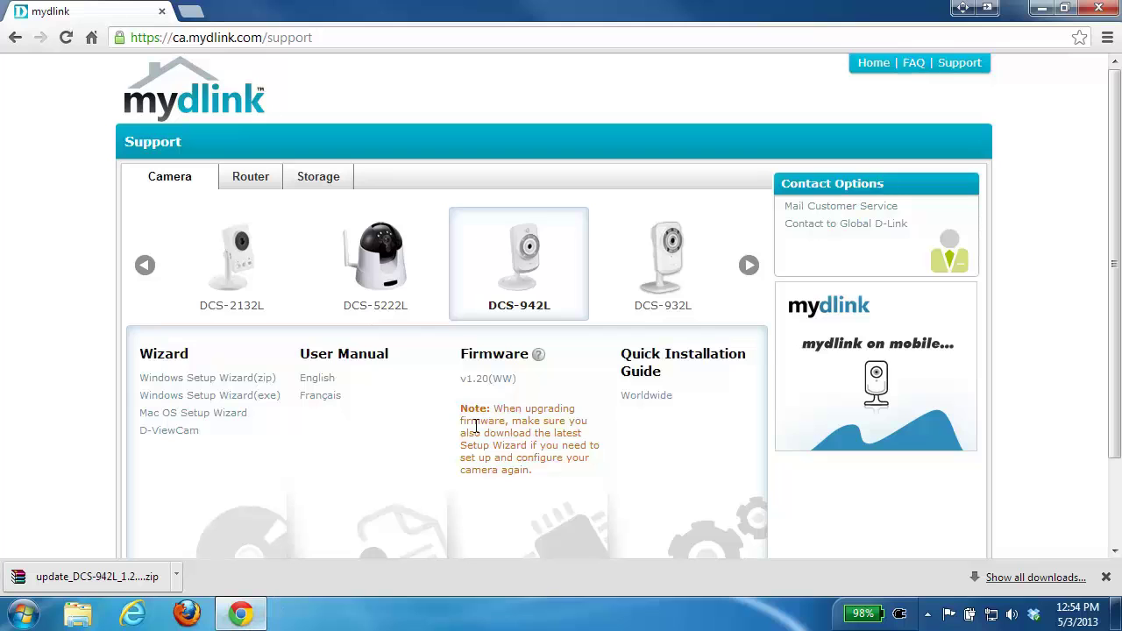
left_click(875, 63)
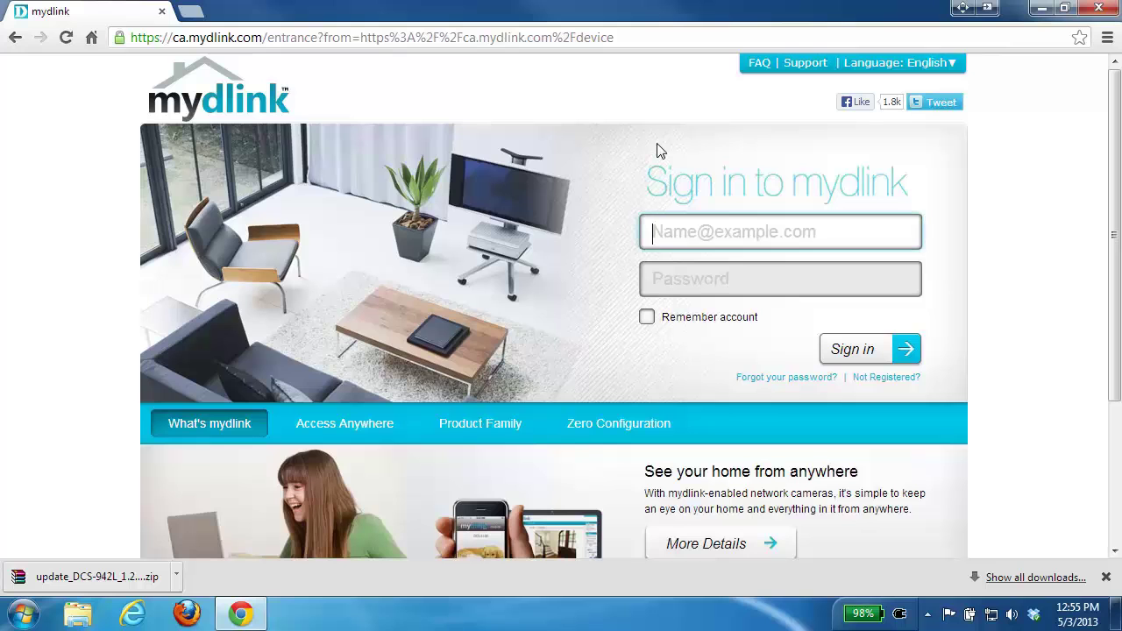
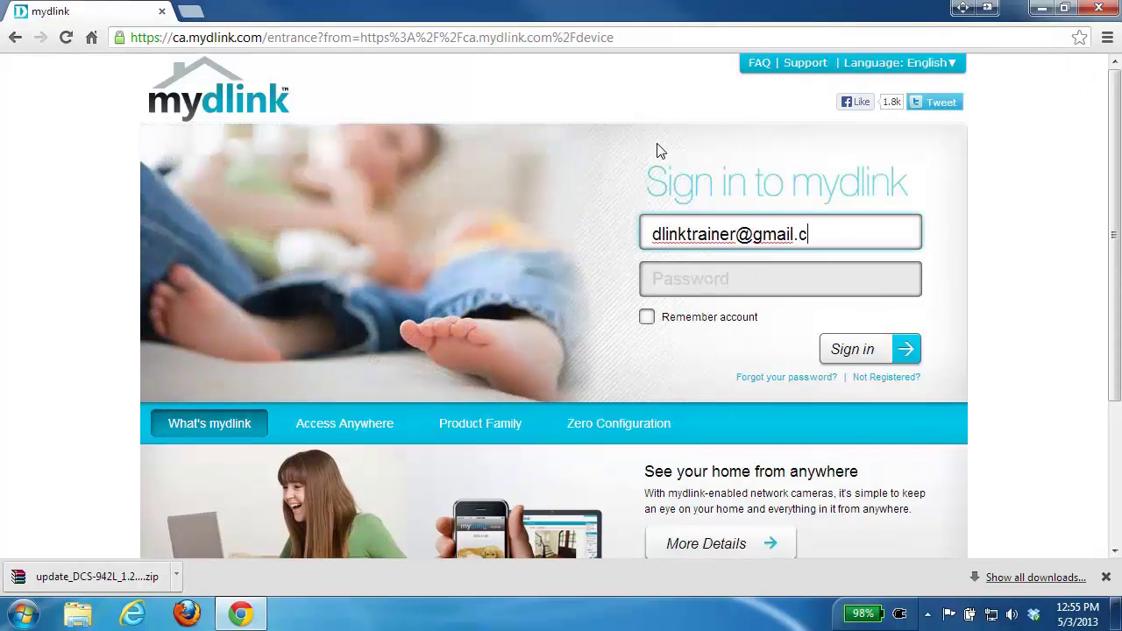
key("Tab")
type("********")
key("Return")
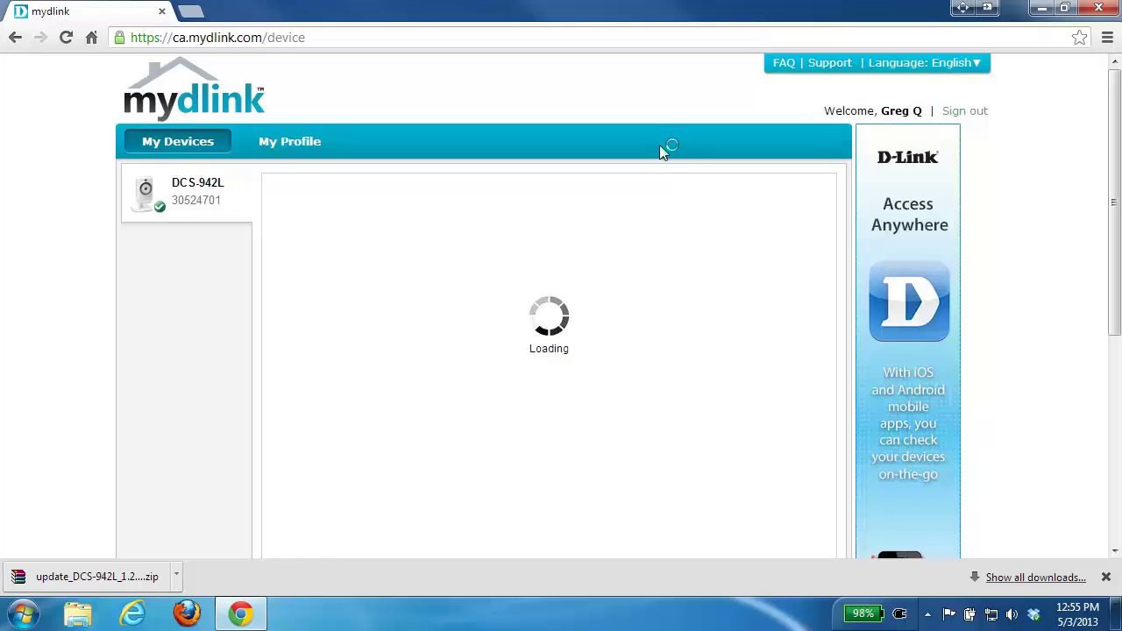
Step: Open the DCS-942L camera's Settings and choose Advanced Settings under More Settings
left_click(181, 202)
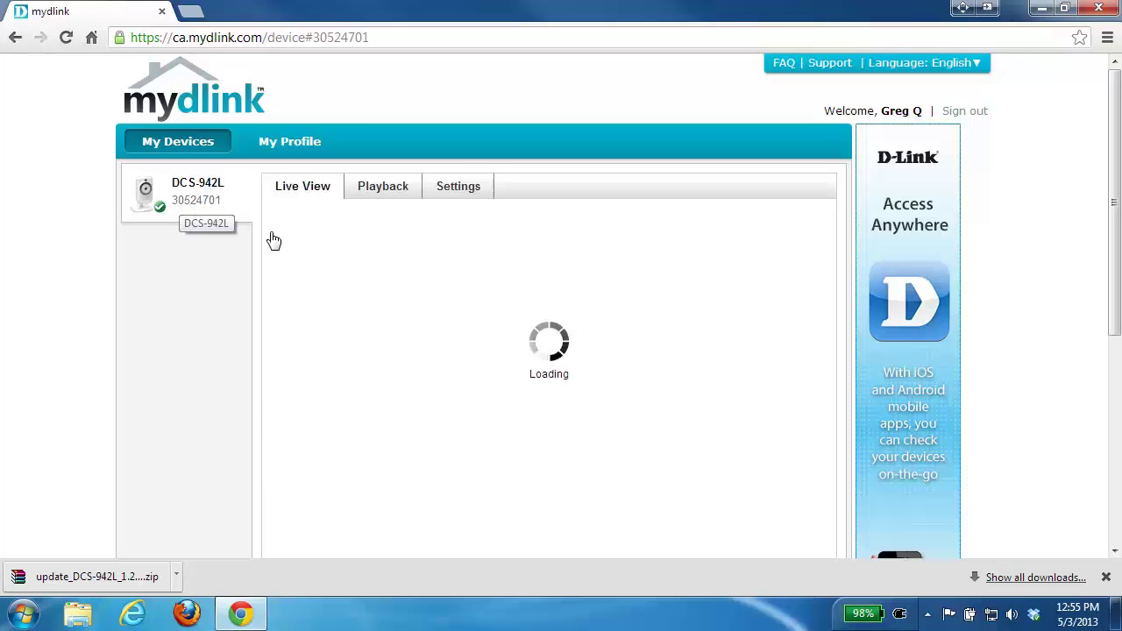
left_click(467, 192)
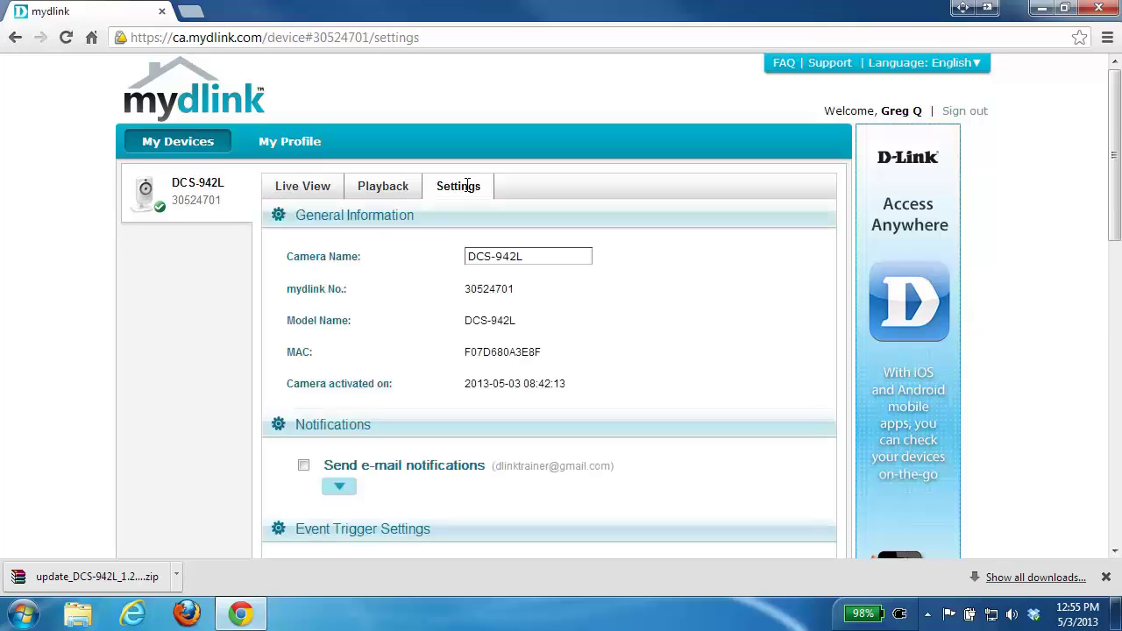
scroll(557, 279, "down", 4)
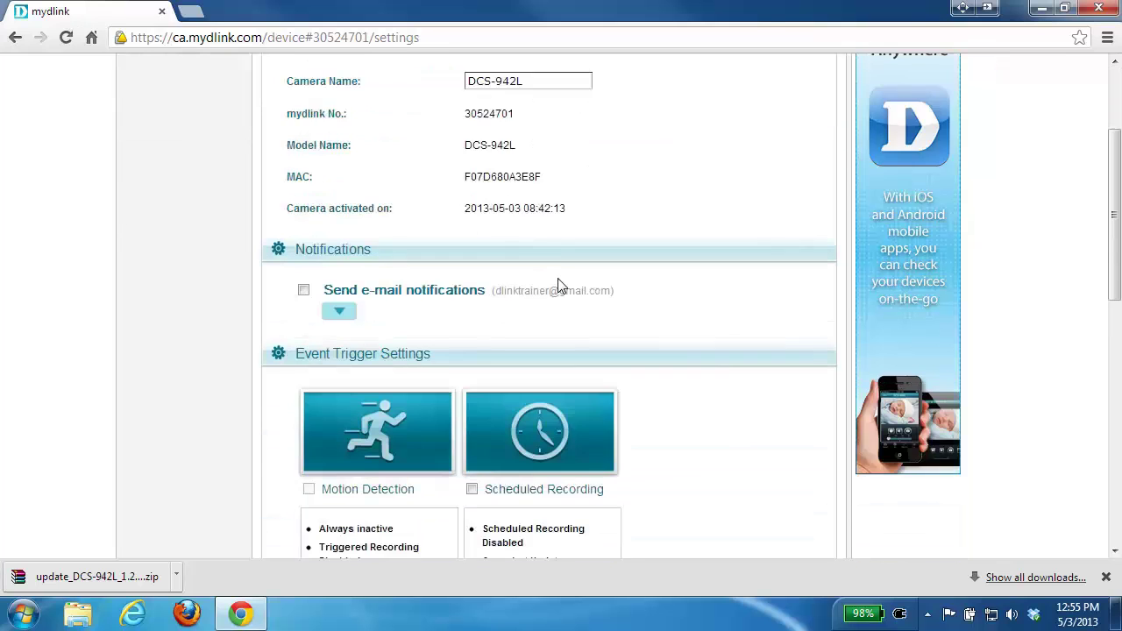
scroll(558, 281, "down", 3)
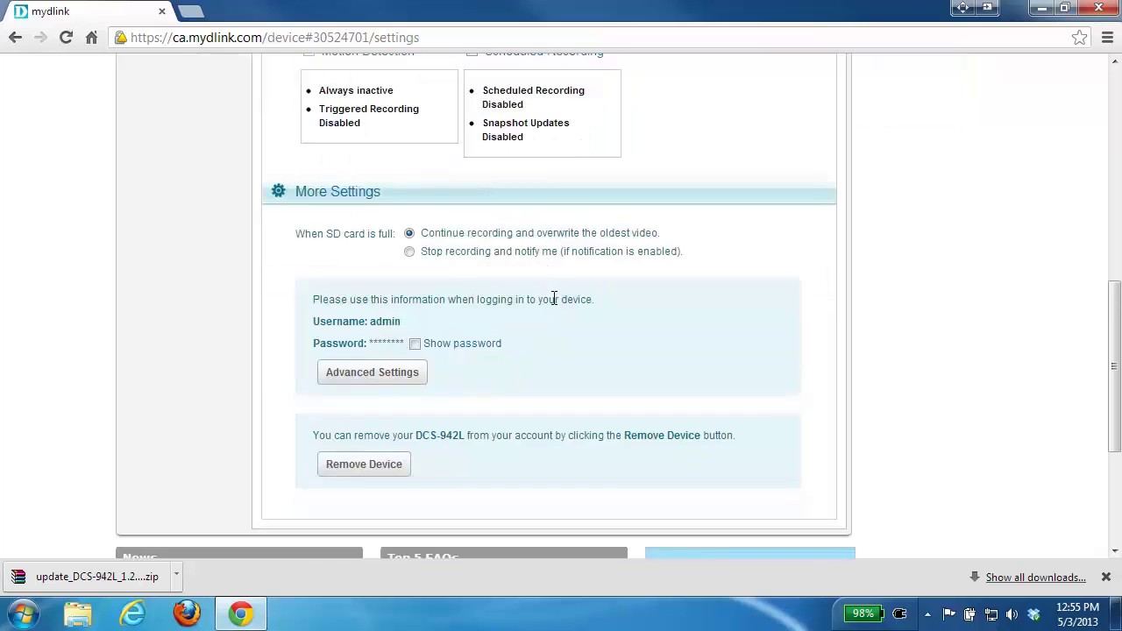
left_click(396, 375)
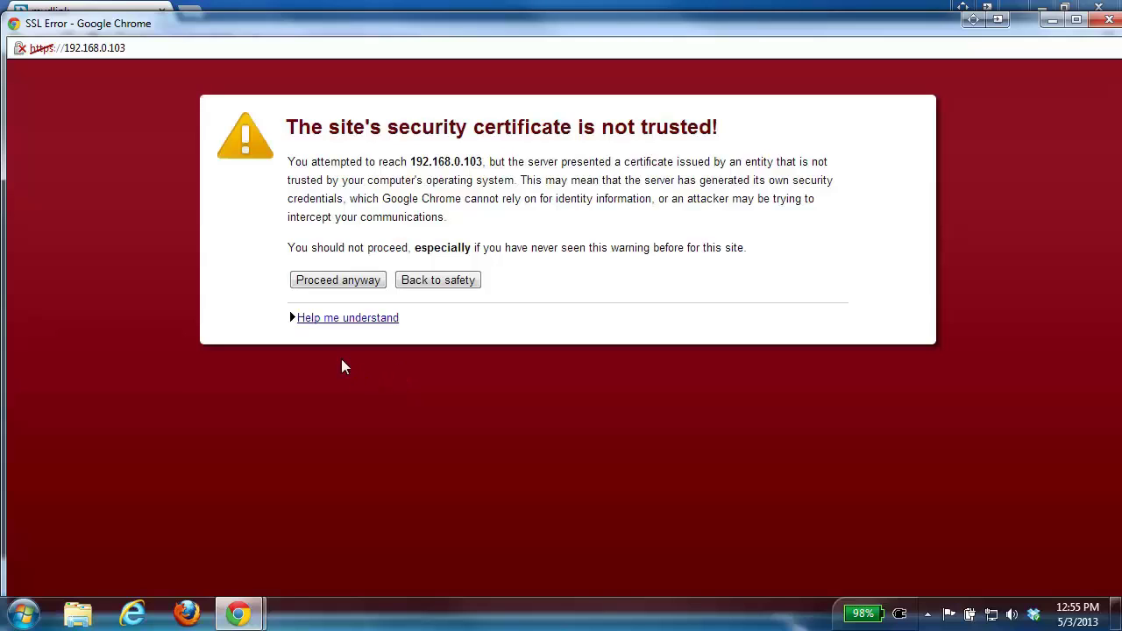
Step: Proceed past the certificate warning, log in with the camera's credentials, and maximize the window
left_click(347, 284)
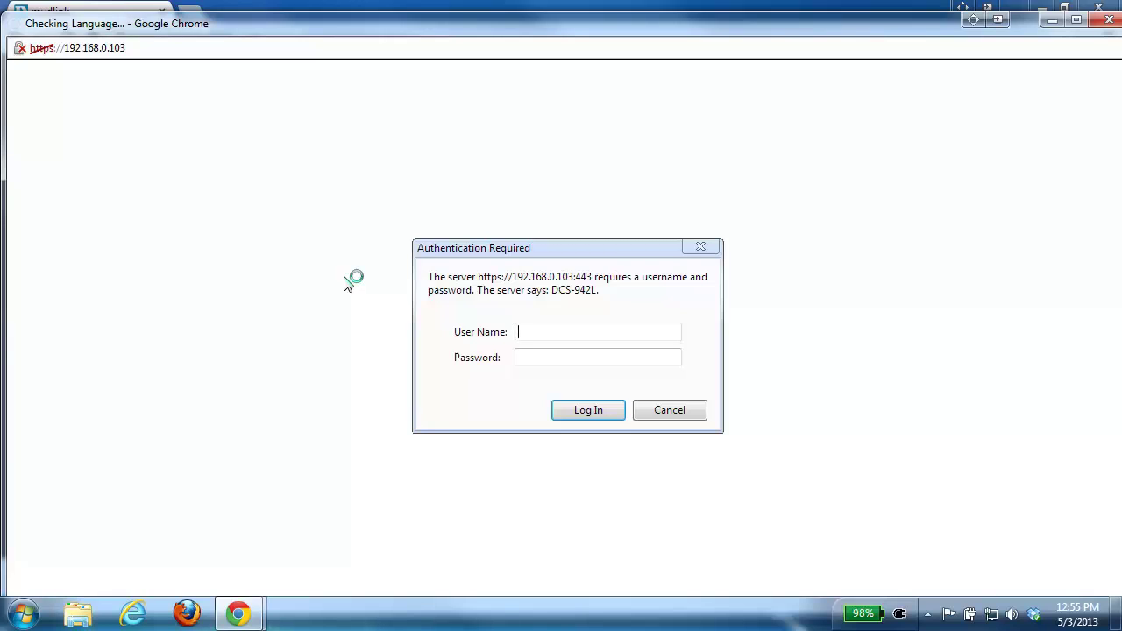
type("ad")
left_click(599, 414)
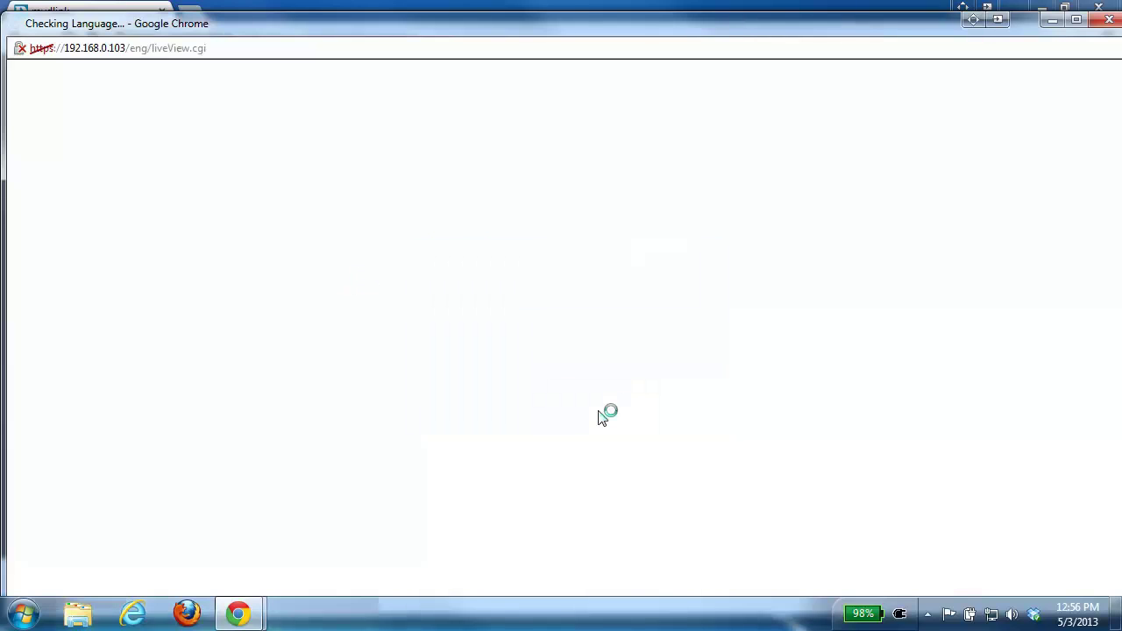
left_click(1075, 19)
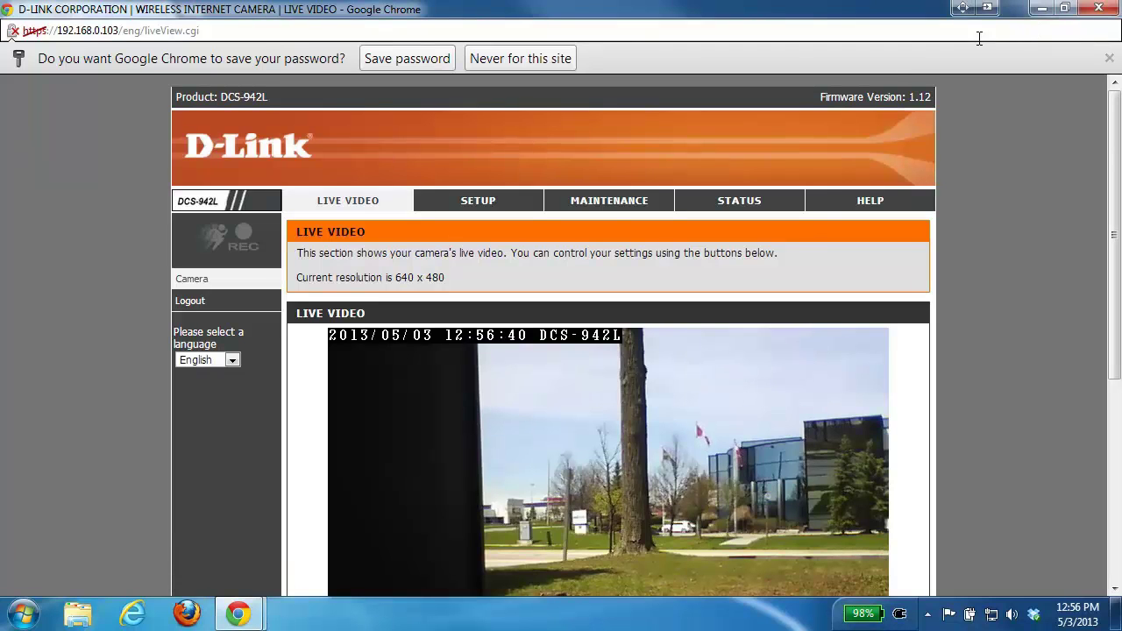
Step: Go to MAINTENANCE > Firmware Upgrade, which shows current firmware 1.12 build 1608
left_click(616, 204)
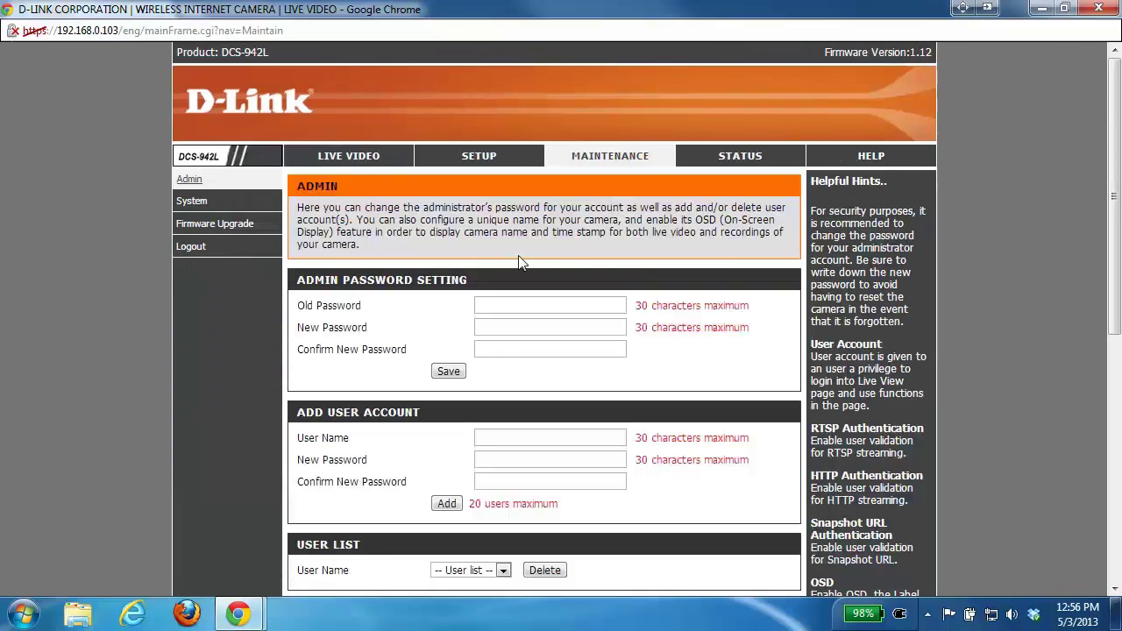
left_click(251, 228)
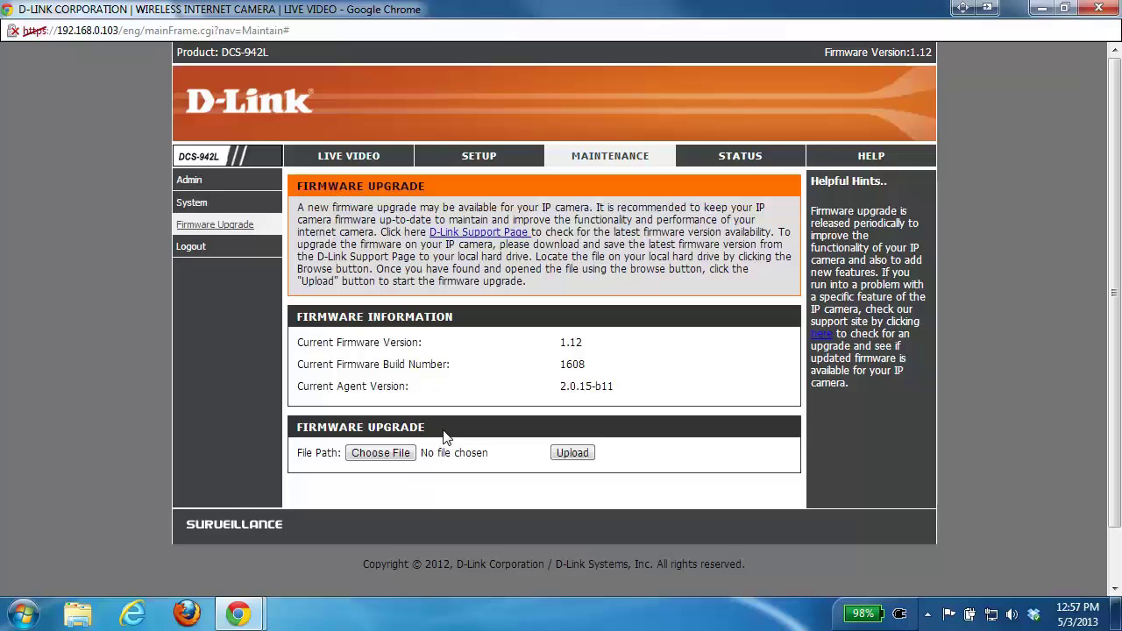
Step: Choose update_DCS-942L_1.20_2421_WW.bin from the Desktop as the firmware file
left_click(402, 459)
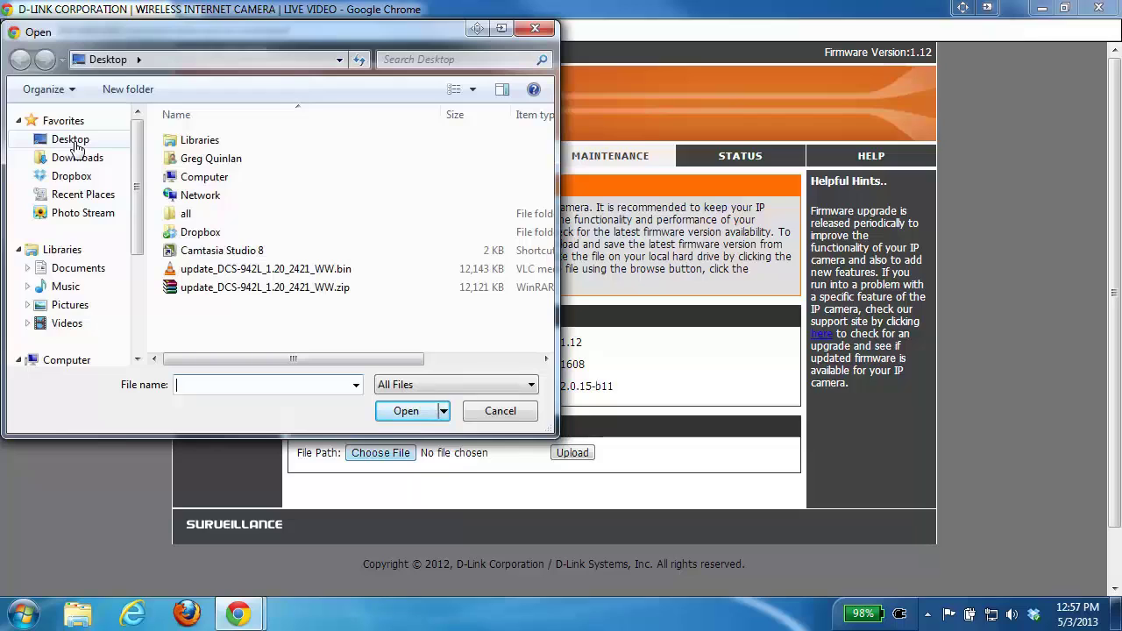
left_click(291, 271)
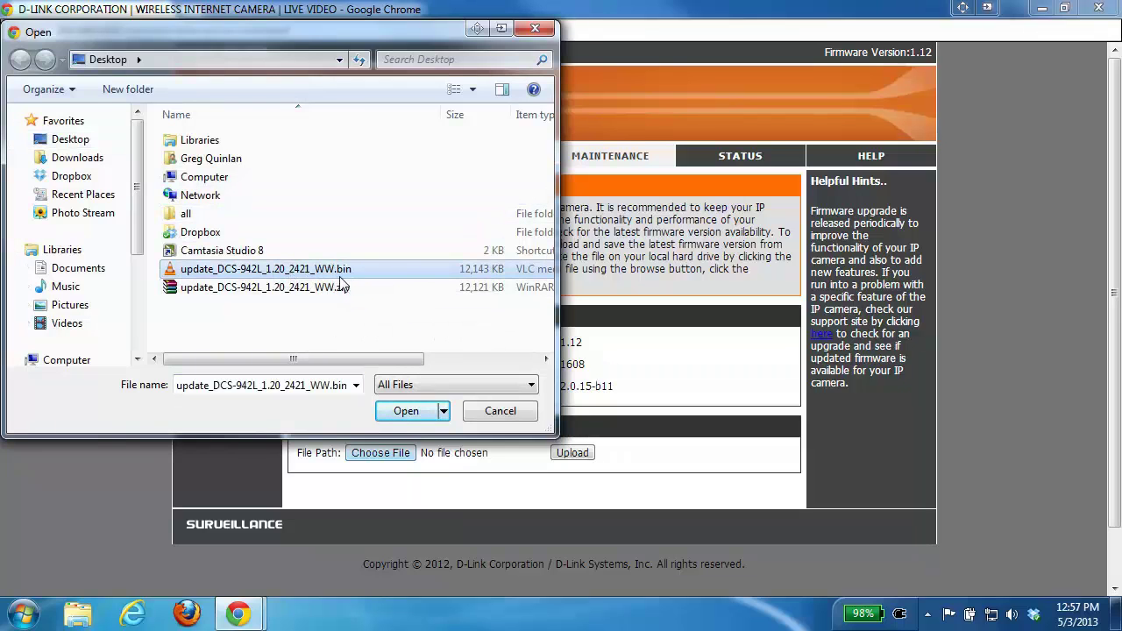
left_click(412, 417)
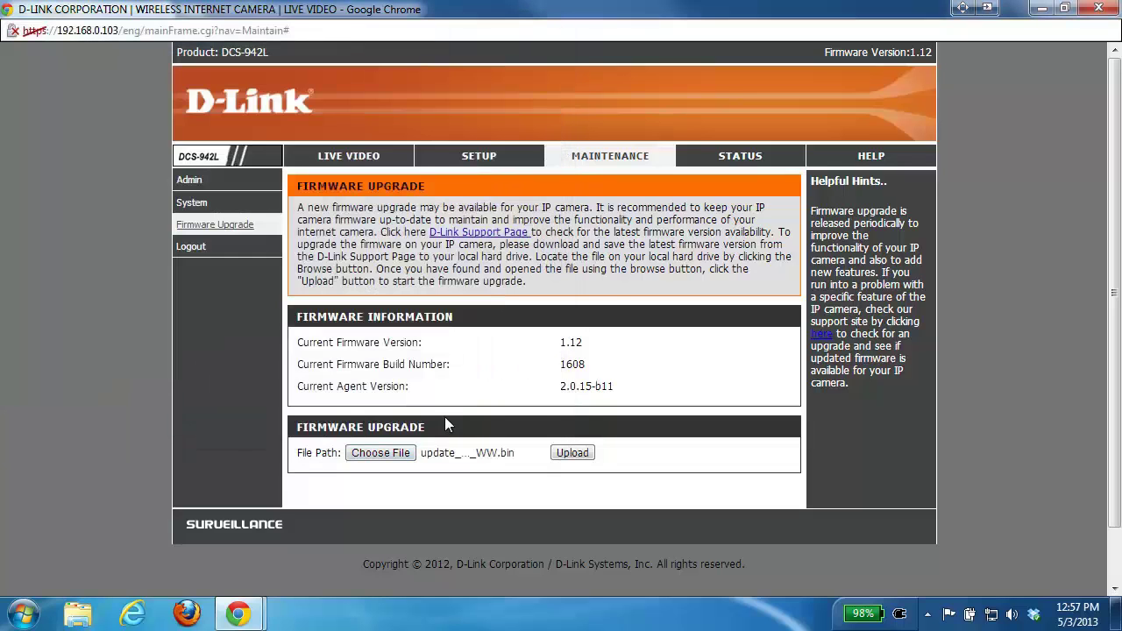
Step: Upload the chosen firmware and confirm the update prompt with OK
left_click(575, 455)
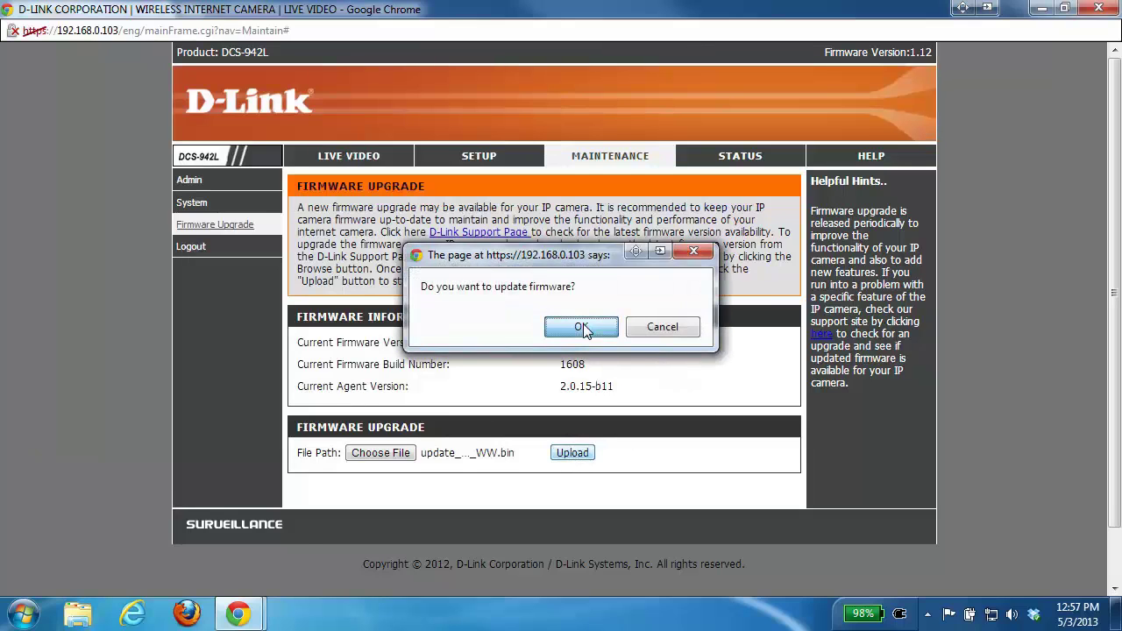
left_click(583, 324)
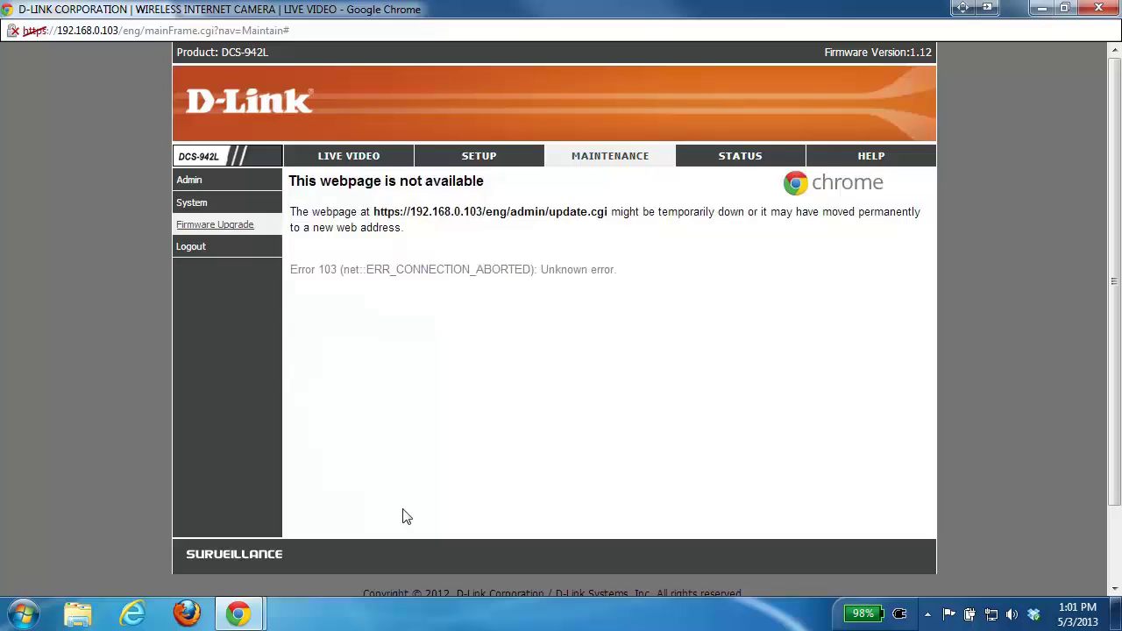
Step: Close the disconnected camera window and reopen Advanced Settings past the certificate warning
left_click(1088, 11)
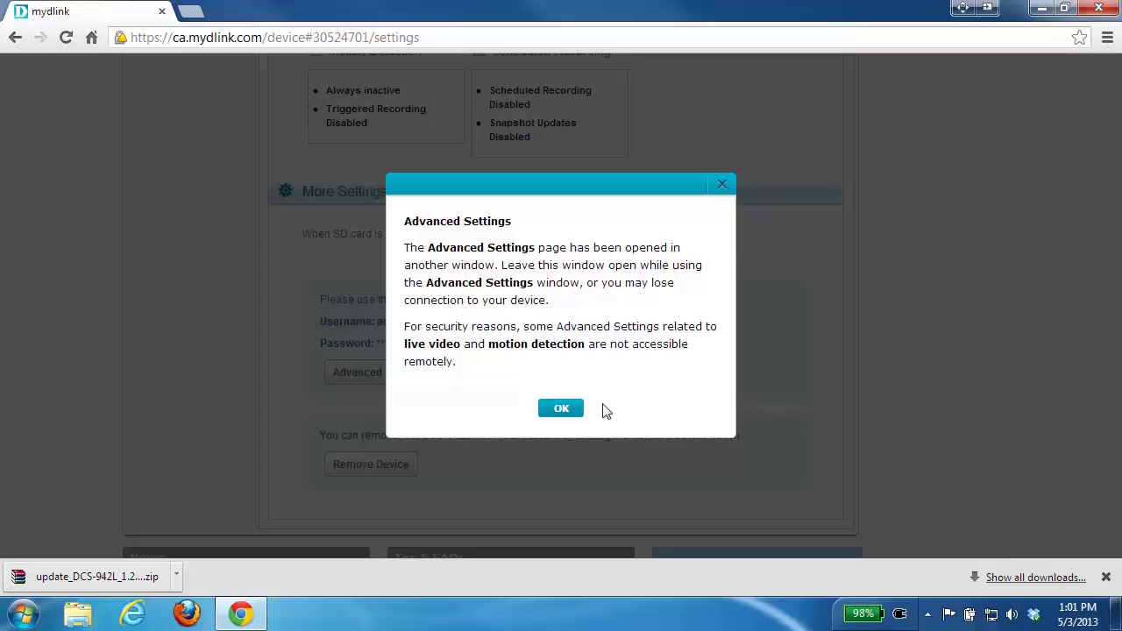
left_click(558, 412)
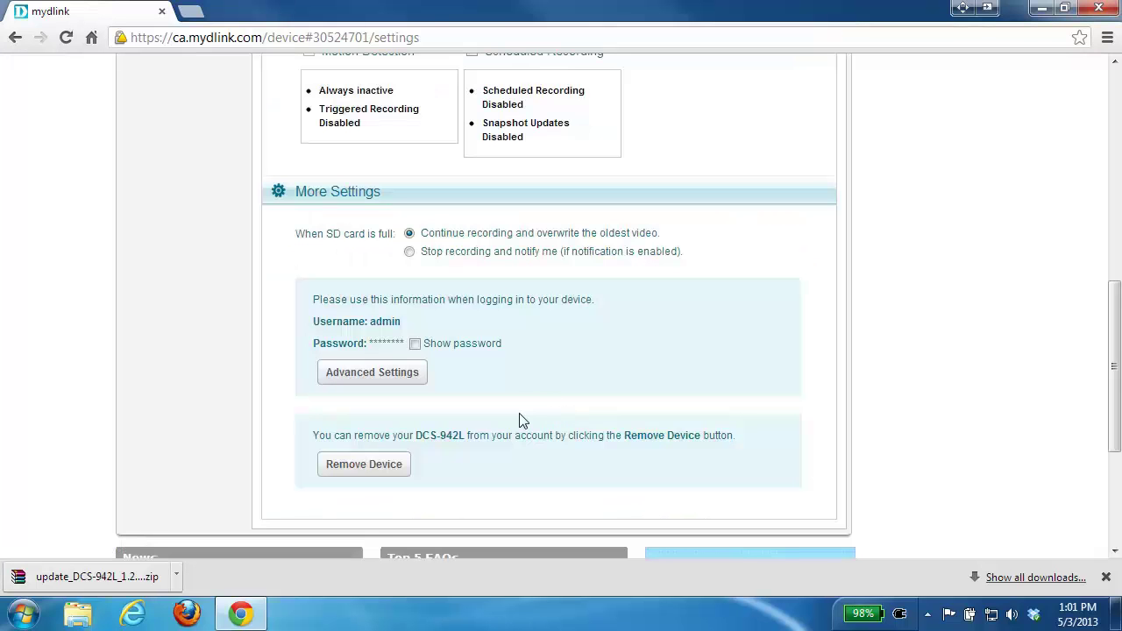
left_click(391, 378)
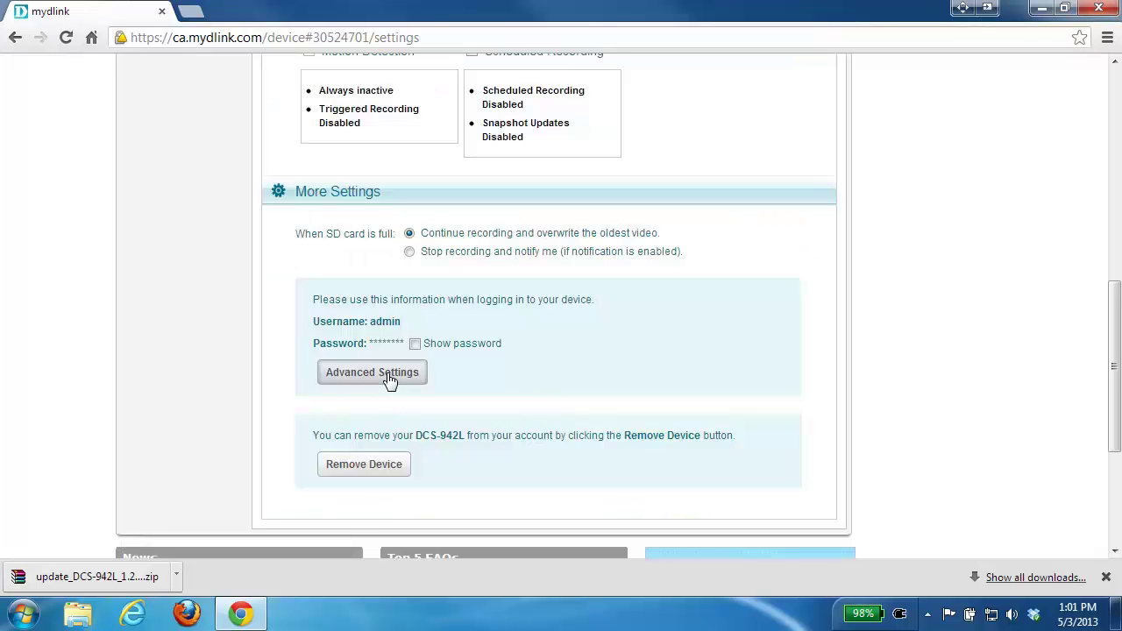
left_click(346, 282)
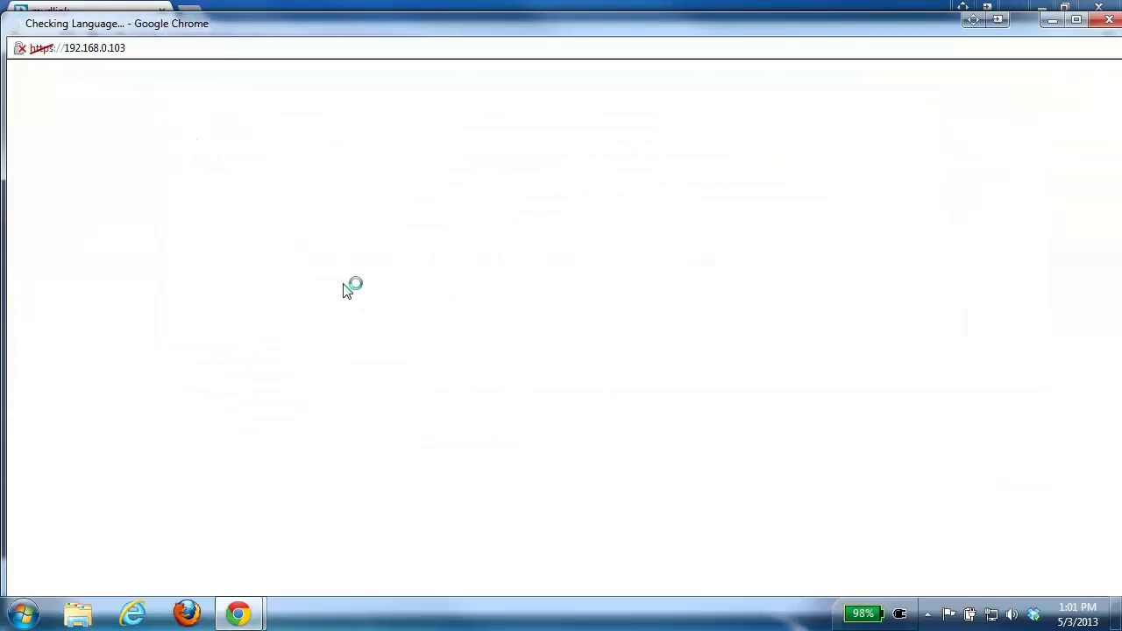